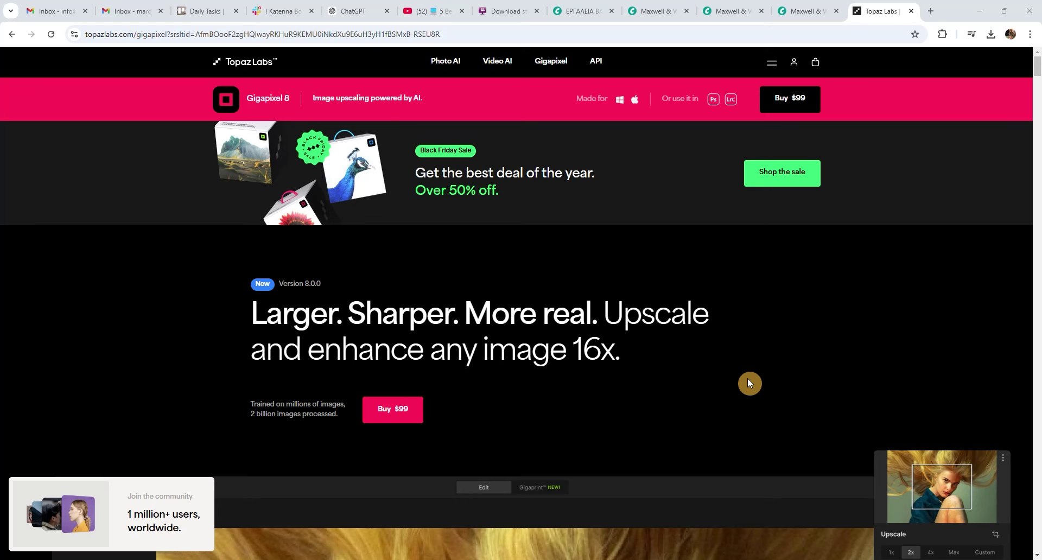
Step: Scroll the Gigapixel product page past the Larger. portrait demo to the Sharper. car comparison
scroll(748, 382, down, 5)
scroll(747, 383, down, 3)
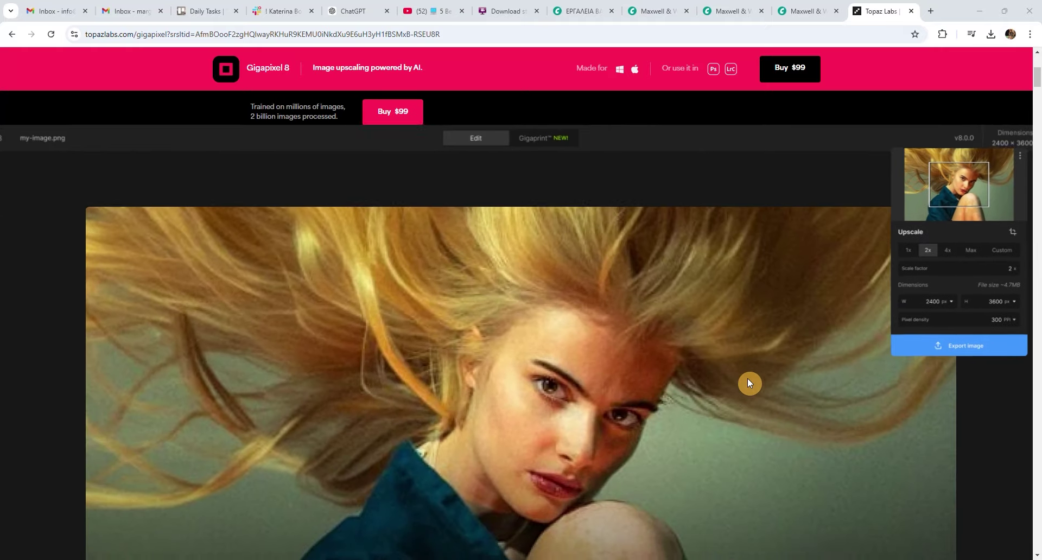
scroll(747, 383, down, 3)
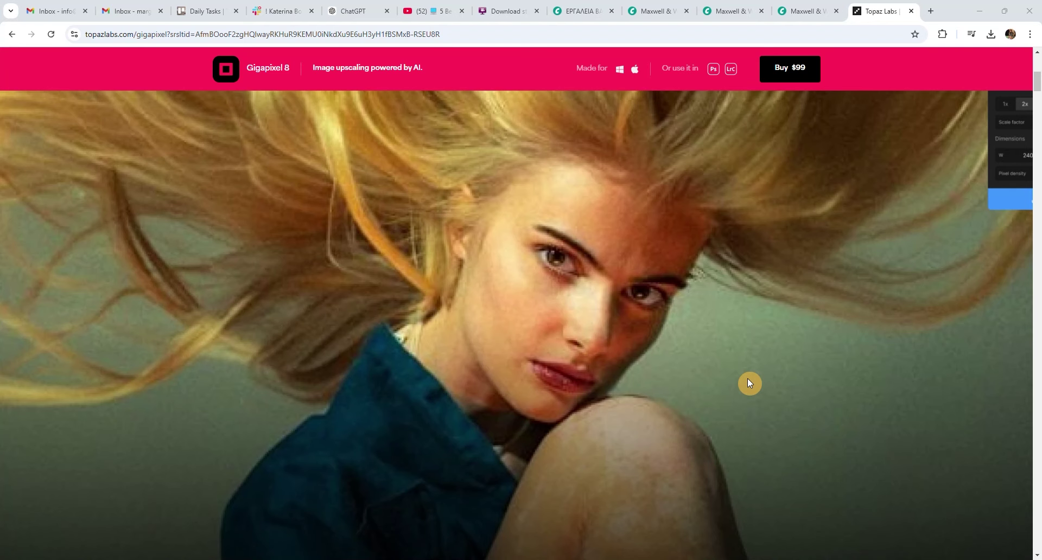
scroll(747, 383, down, 2)
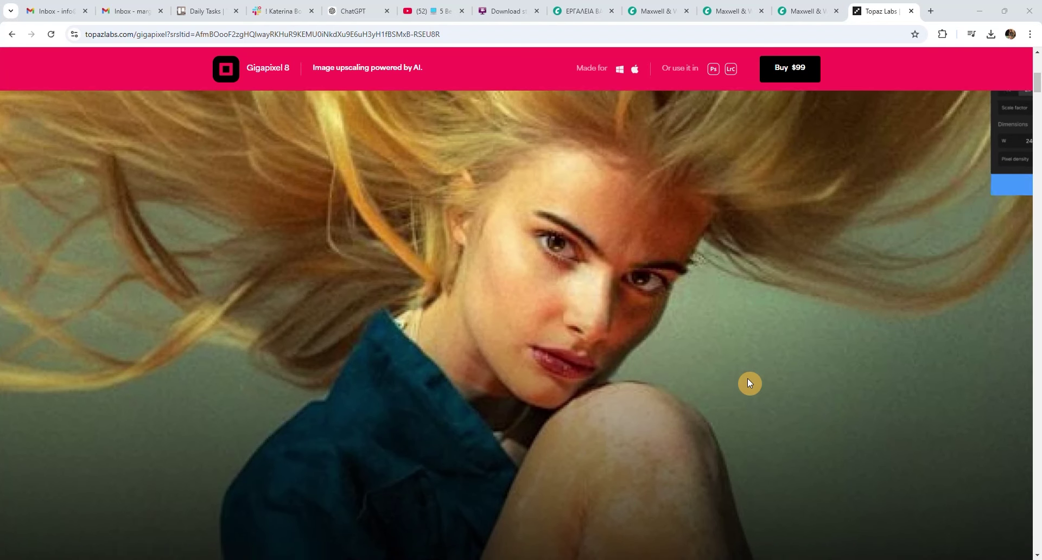
scroll(748, 383, down, 3)
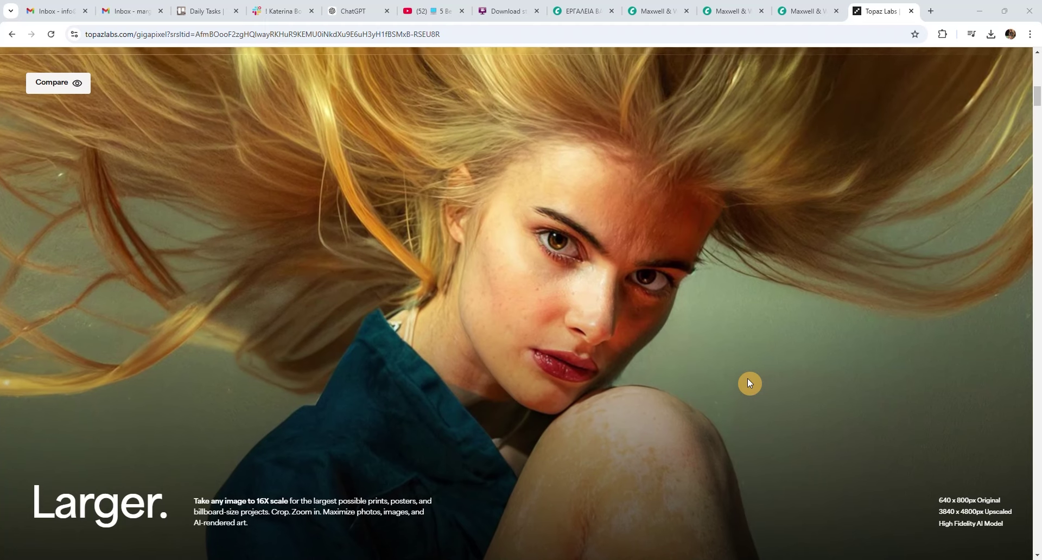
scroll(748, 382, down, 1)
scroll(747, 383, down, 1)
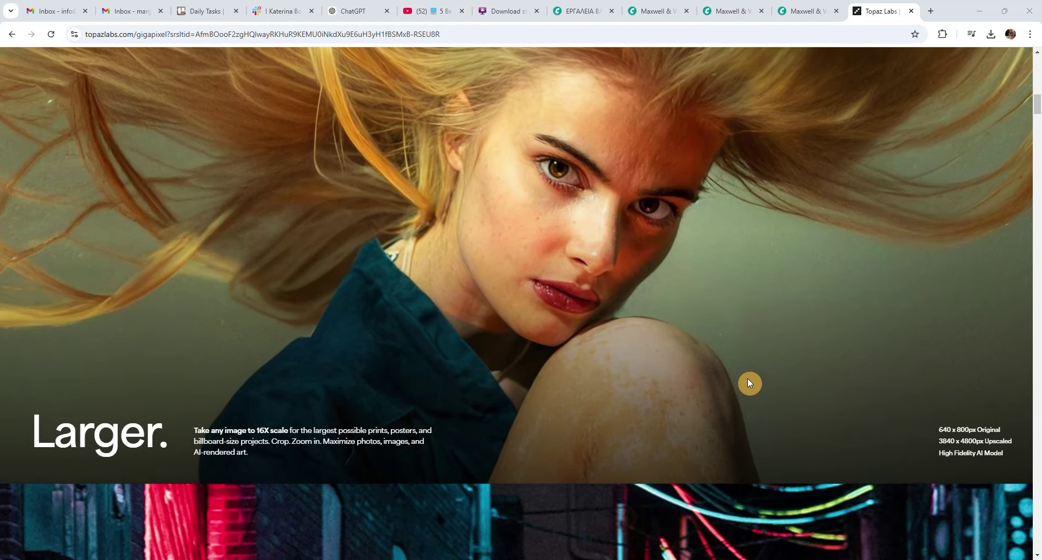
scroll(748, 383, down, 2)
scroll(748, 383, down, 1)
scroll(747, 382, down, 2)
scroll(747, 383, down, 2)
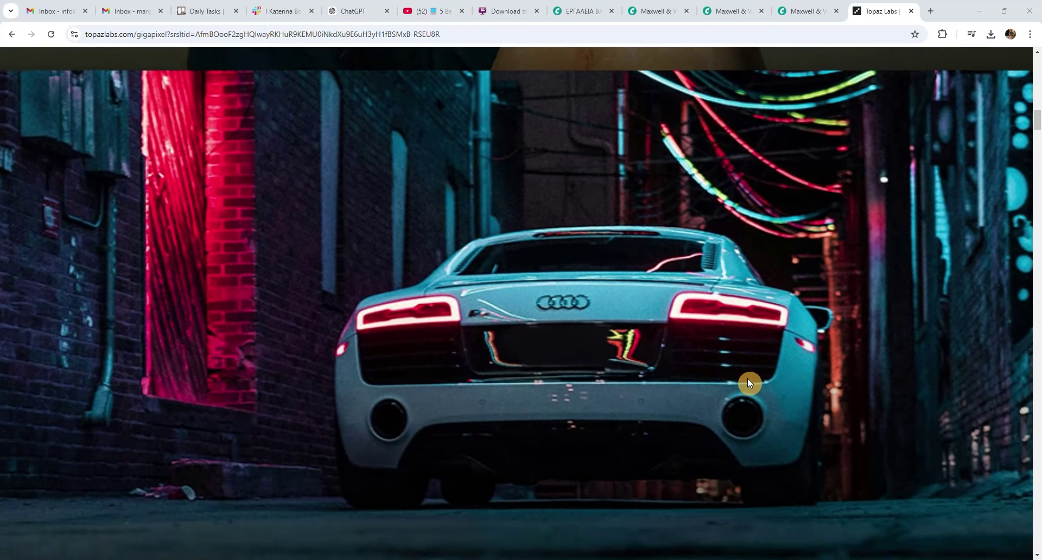
scroll(748, 383, down, 1)
scroll(748, 383, down, 2)
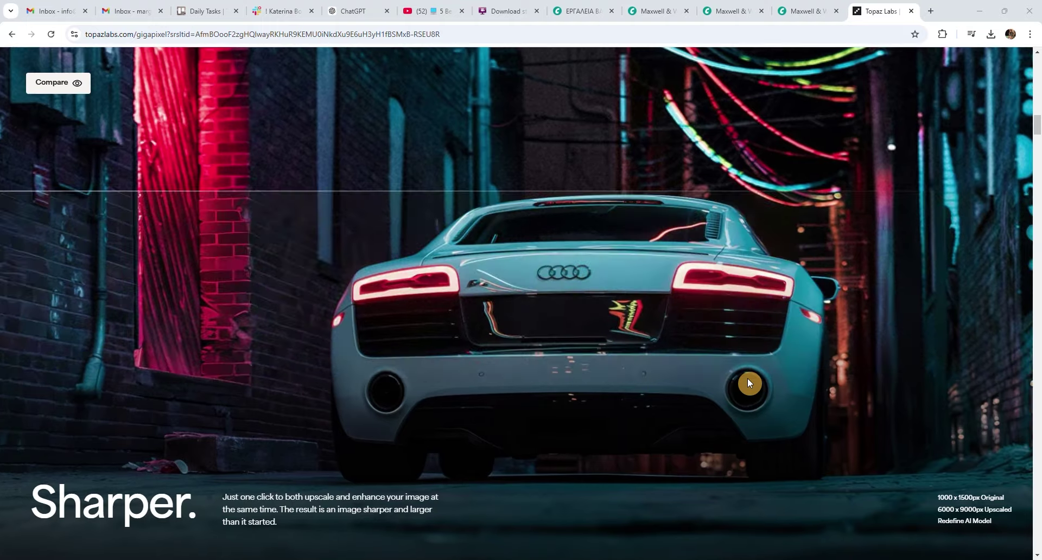
scroll(747, 383, down, 1)
scroll(747, 382, down, 1)
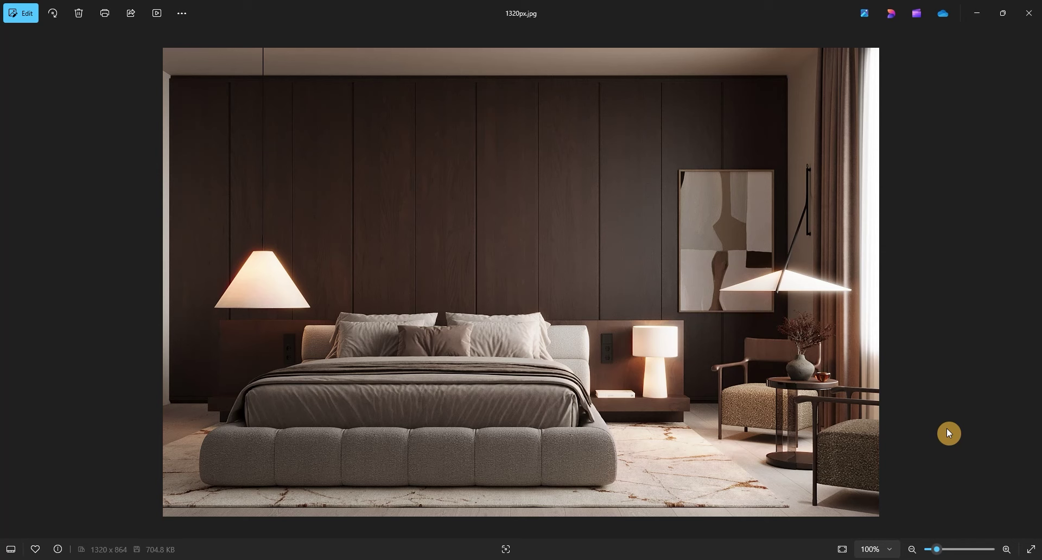
Step: Show the bedroom render's File Info in Windows Photos, confirming it is 1320×864
right_click(916, 392)
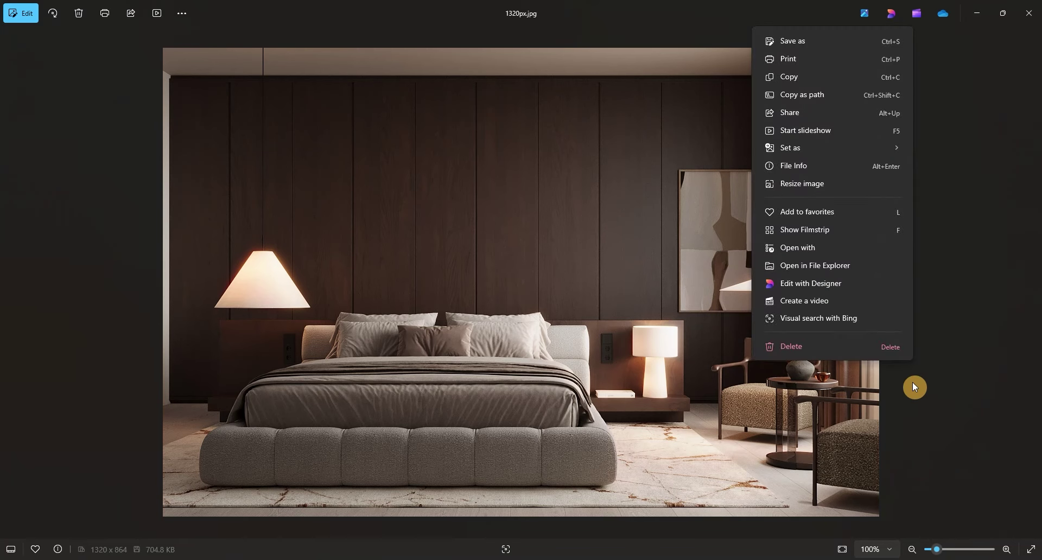
click(814, 169)
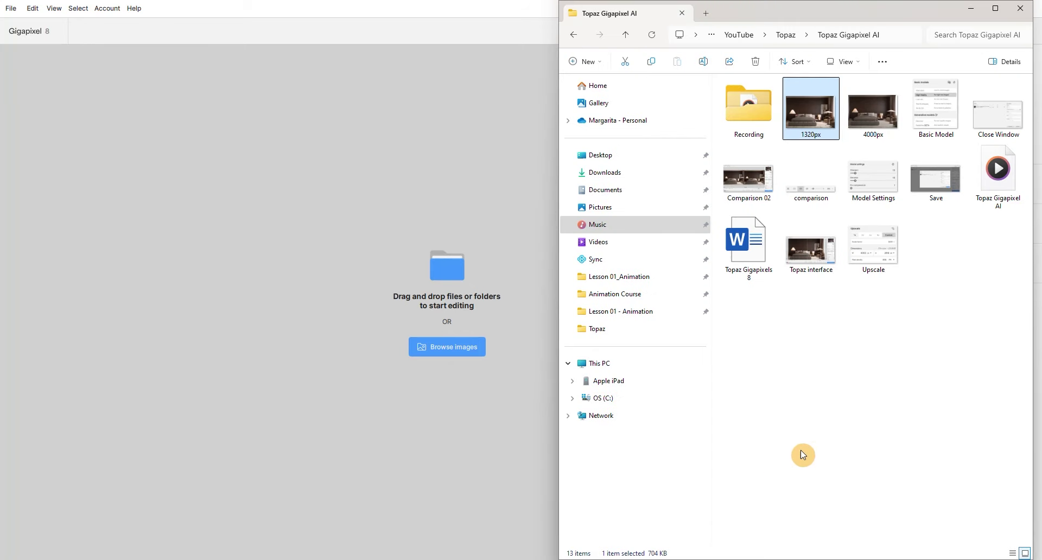
Step: Load 1320px.jpg into Gigapixel by dragging it from Explorer, then zoom out the preview
drag(817, 122, 477, 350)
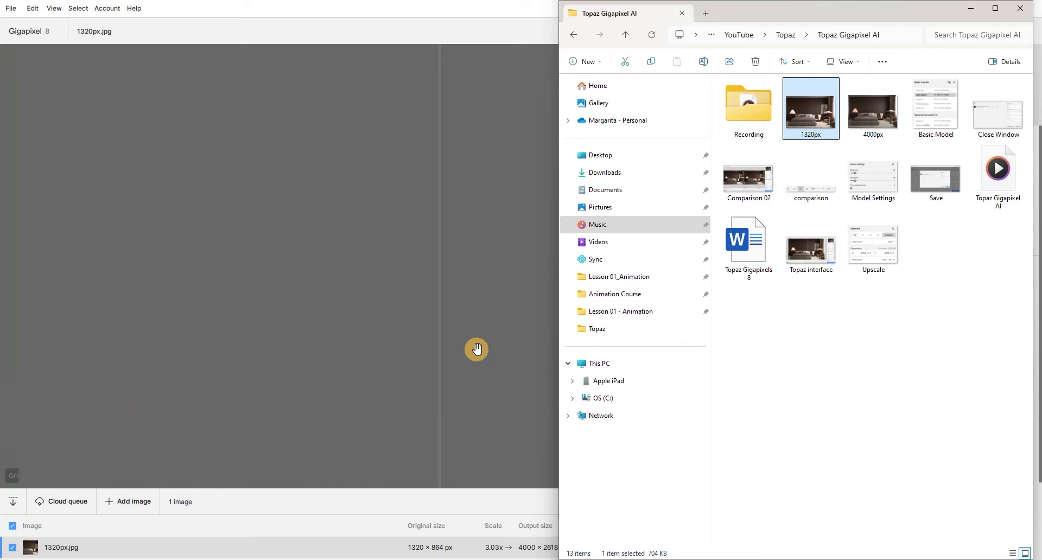
click(972, 10)
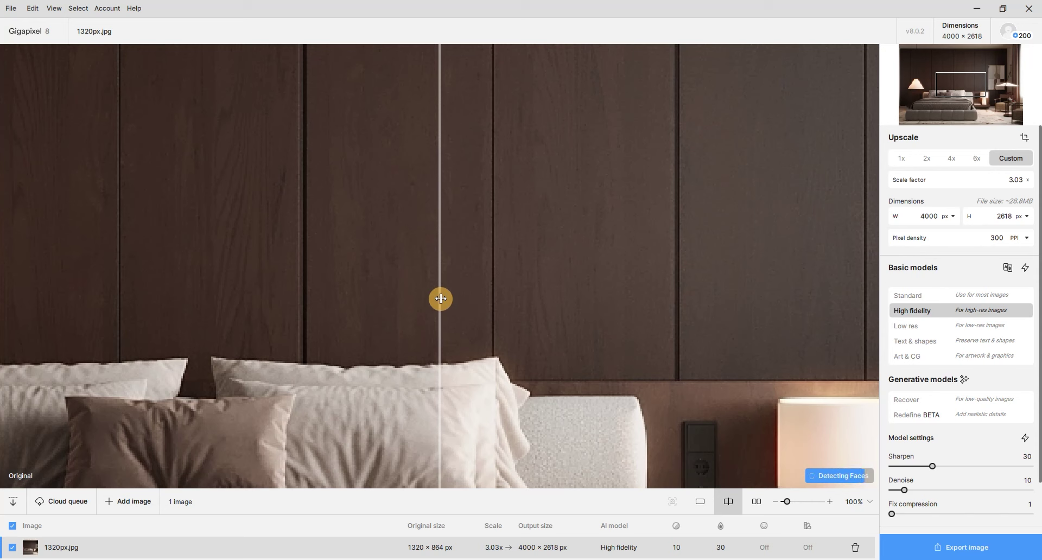
scroll(522, 307, down, 1)
scroll(521, 307, down, 1)
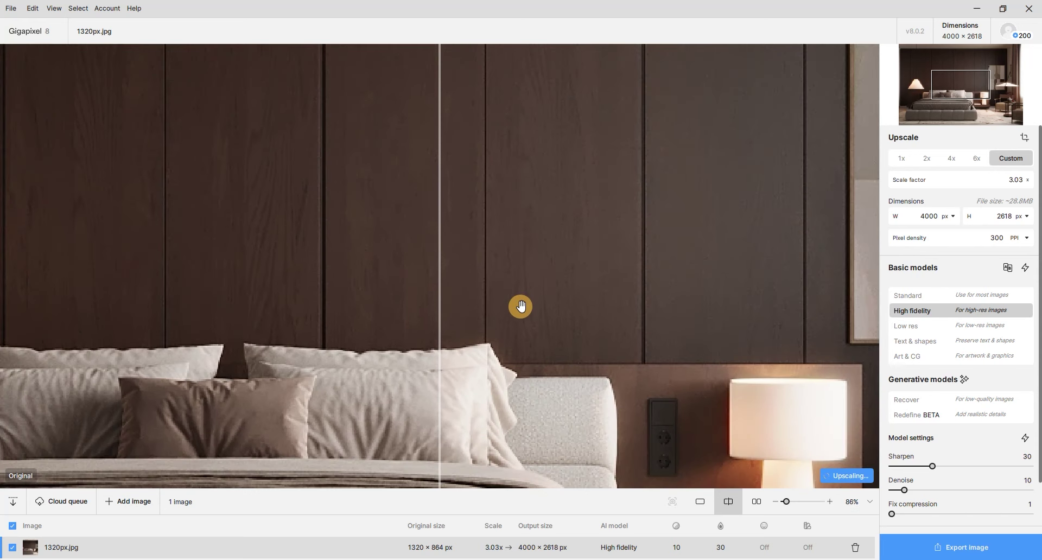
scroll(521, 307, down, 1)
scroll(521, 317, down, 1)
scroll(523, 327, down, 1)
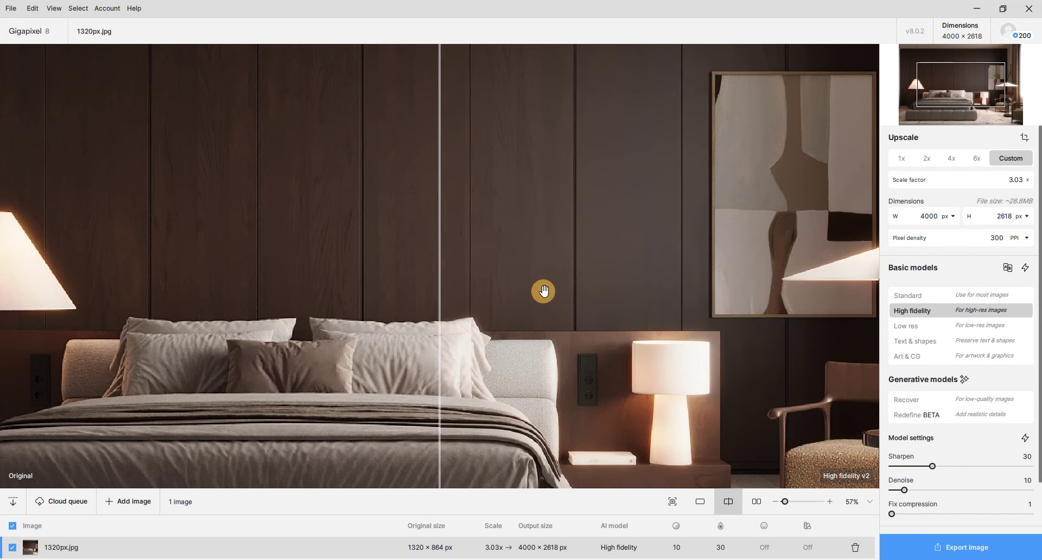
Step: Compare the original and the 4000×2618 High fidelity upscale in side-by-side view
click(759, 502)
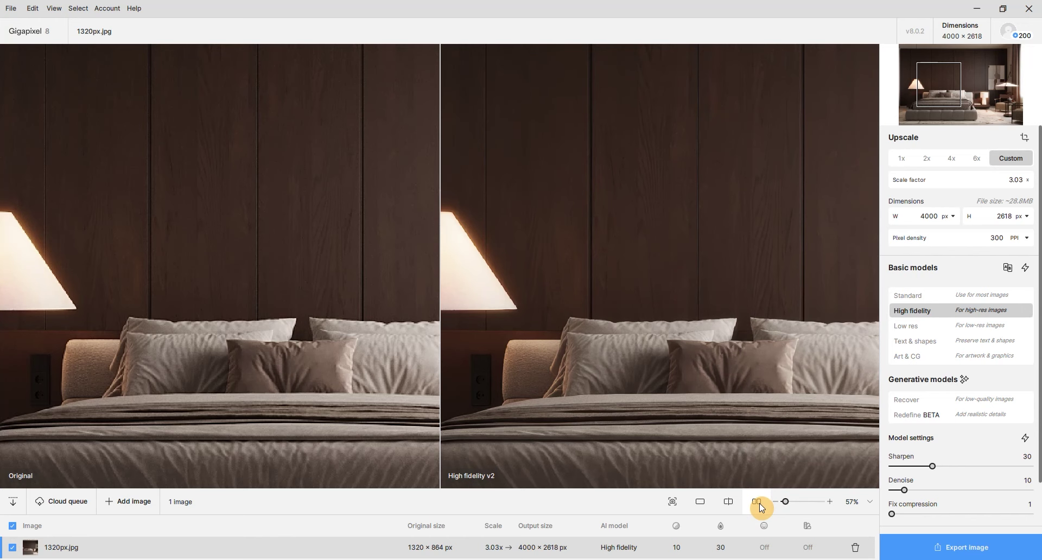
scroll(502, 303, up, 1)
scroll(505, 304, up, 1)
scroll(506, 303, up, 1)
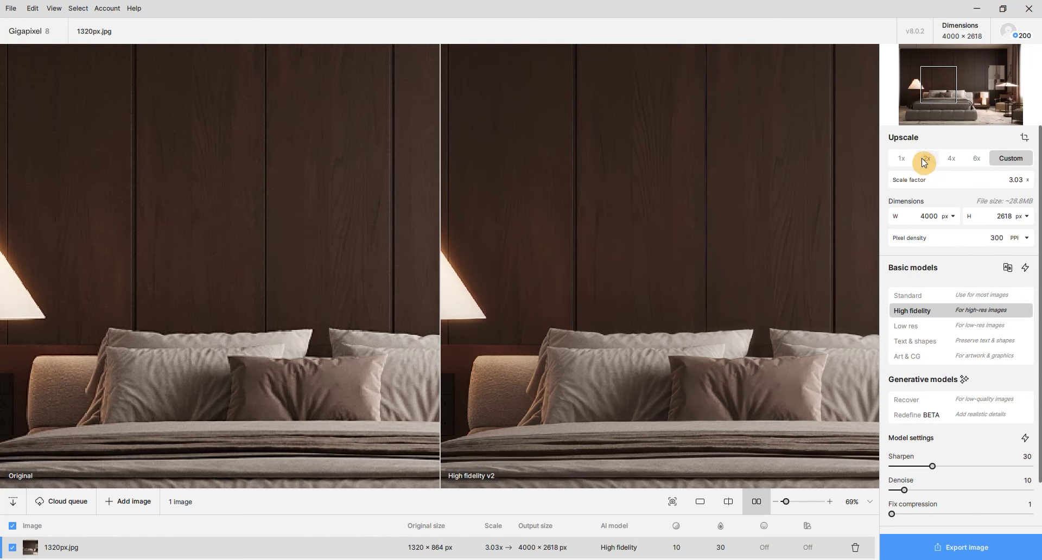
click(950, 158)
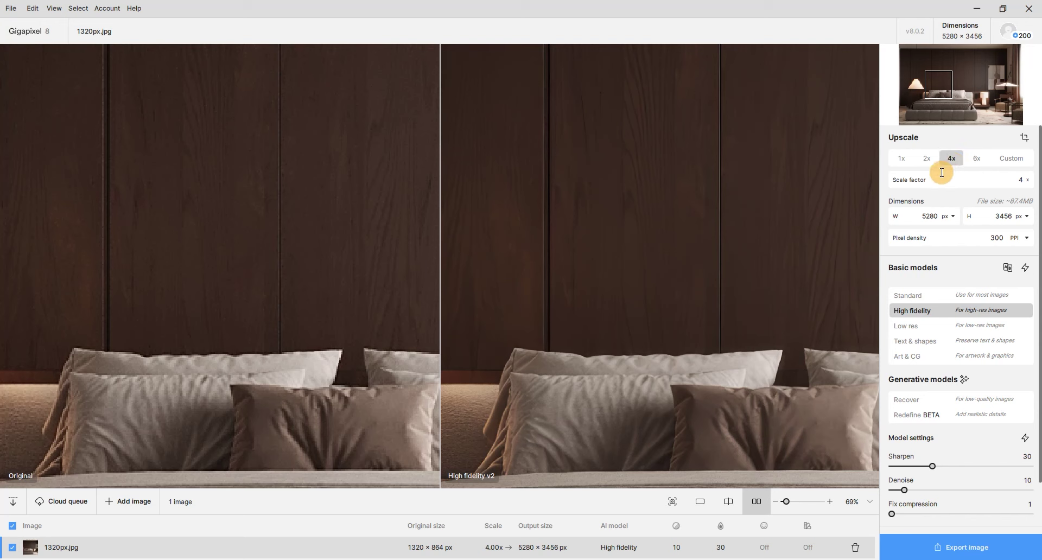
double_click(929, 216)
text(4000)
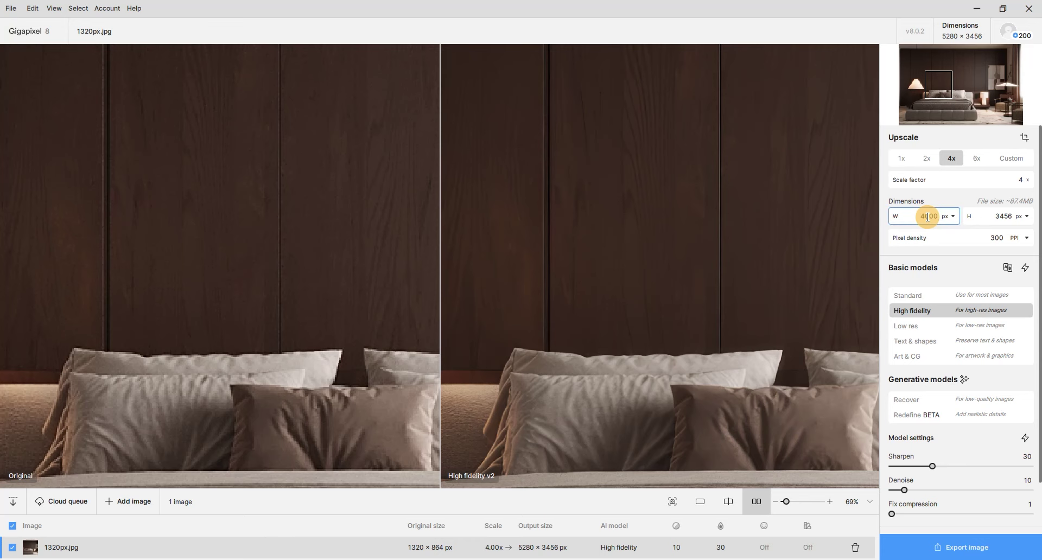
key(Return)
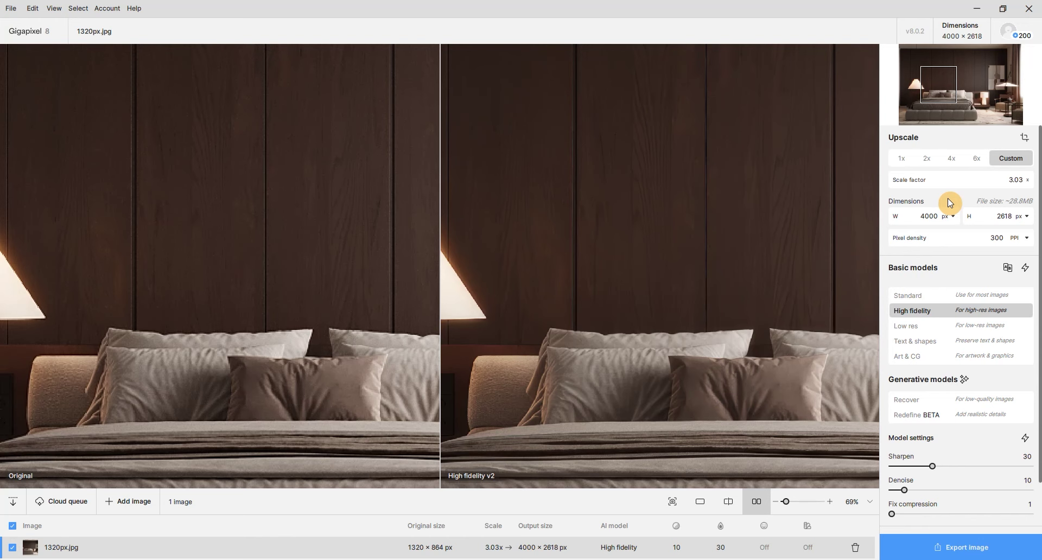
scroll(628, 235, up, 2)
scroll(629, 235, up, 1)
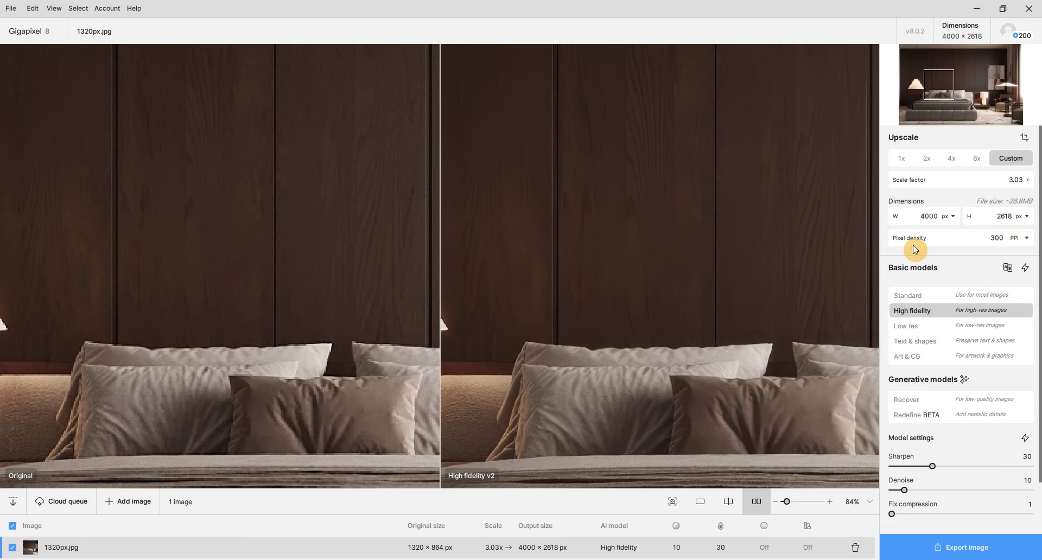
click(922, 296)
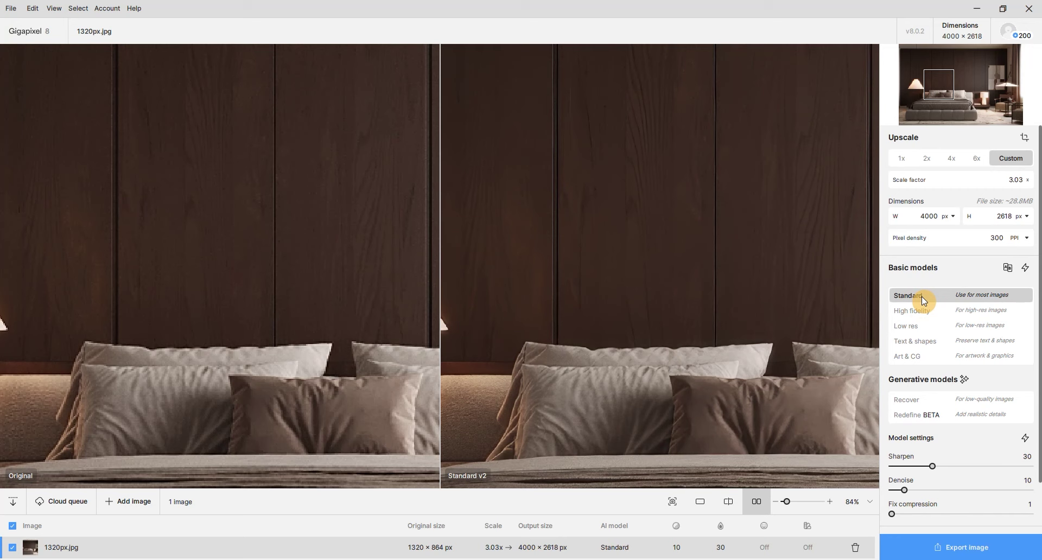
click(920, 309)
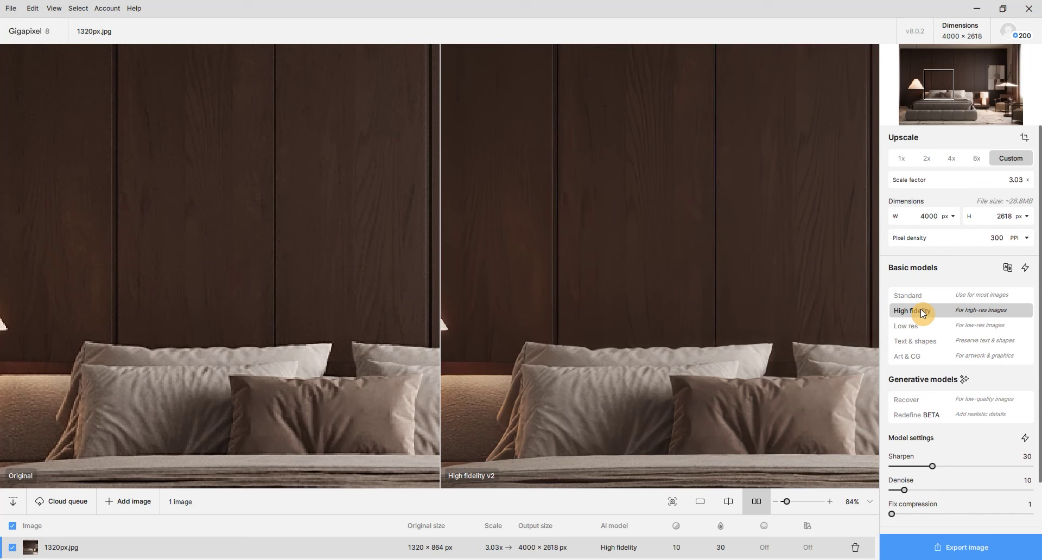
click(919, 323)
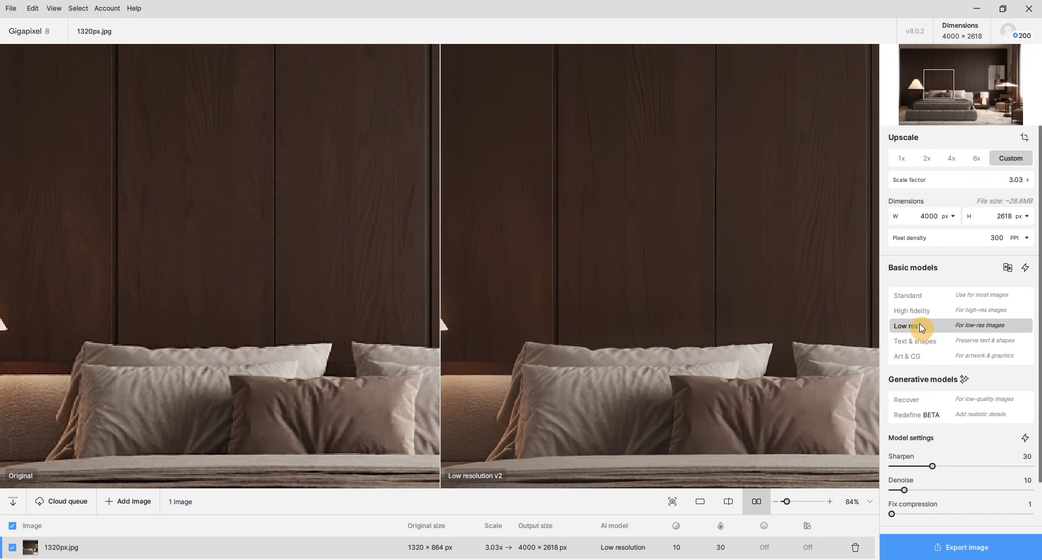
scroll(651, 271, down, 3)
scroll(643, 270, down, 2)
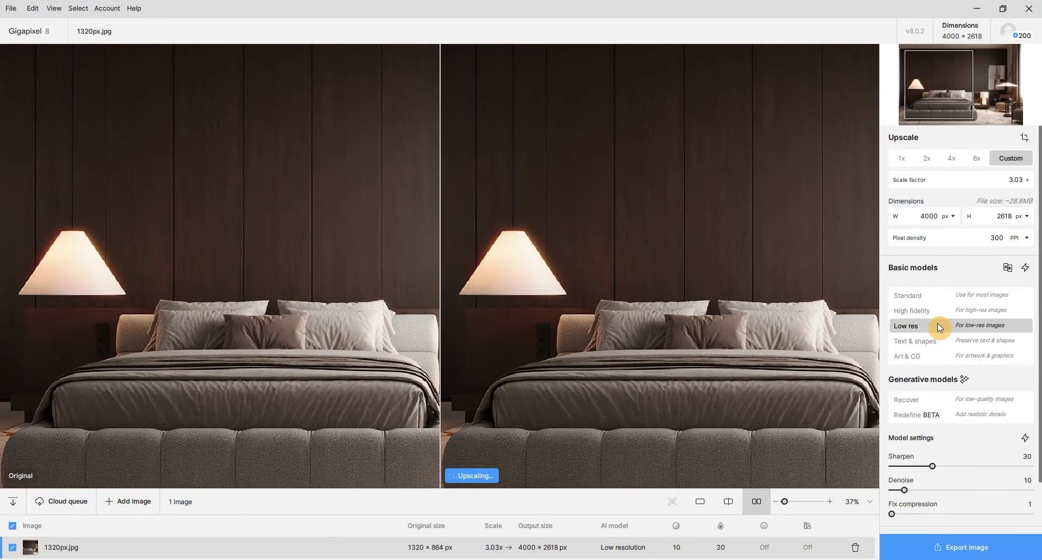
click(924, 313)
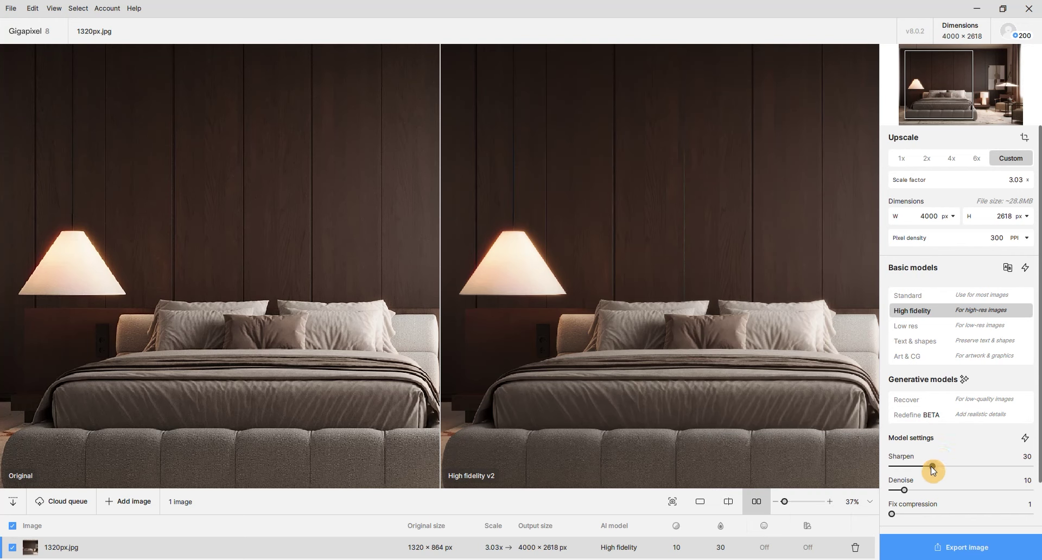
Step: Lower Sharpen to 11, test a higher Denoise, return it to 10, and open Export image
drag(930, 465, 905, 468)
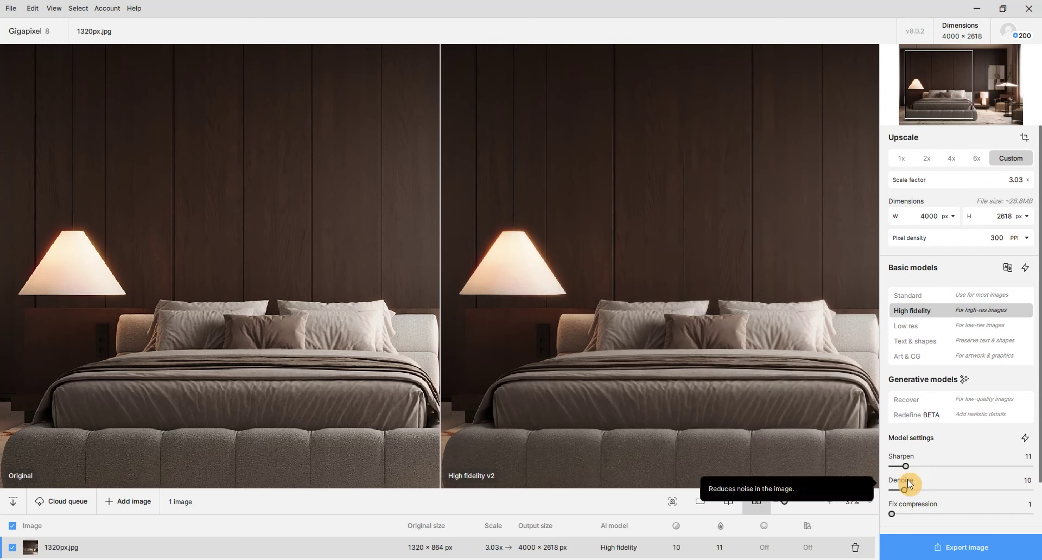
drag(903, 491, 915, 492)
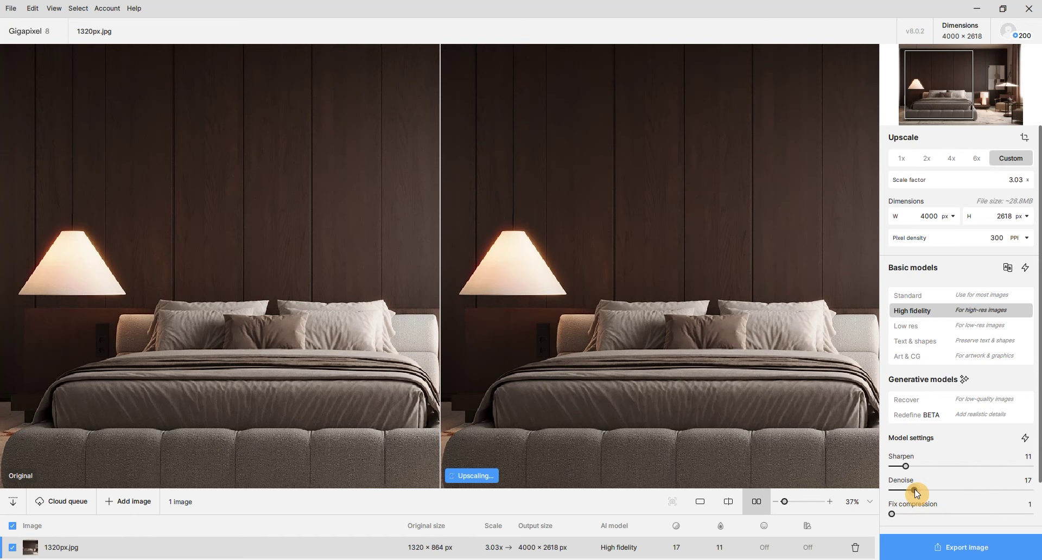
drag(916, 491, 906, 492)
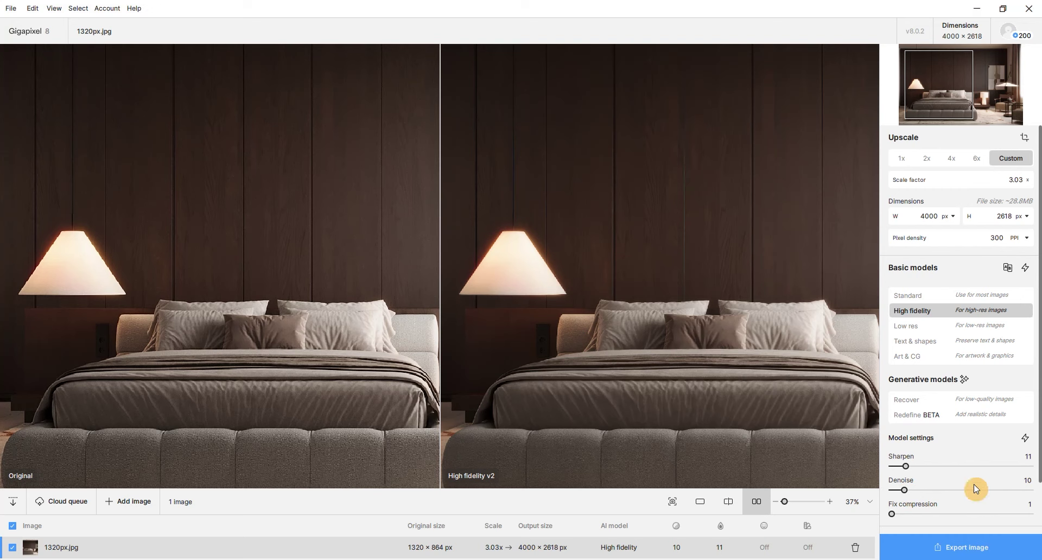
click(956, 548)
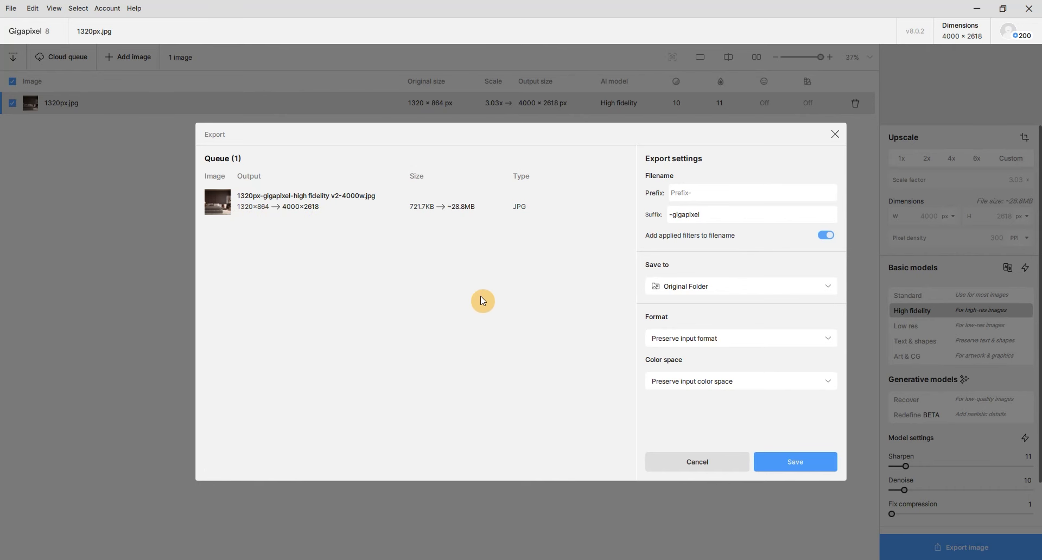
Step: Save the 4000×2618 JPG (about 2.3MB) to the original folder and close the export window
click(798, 463)
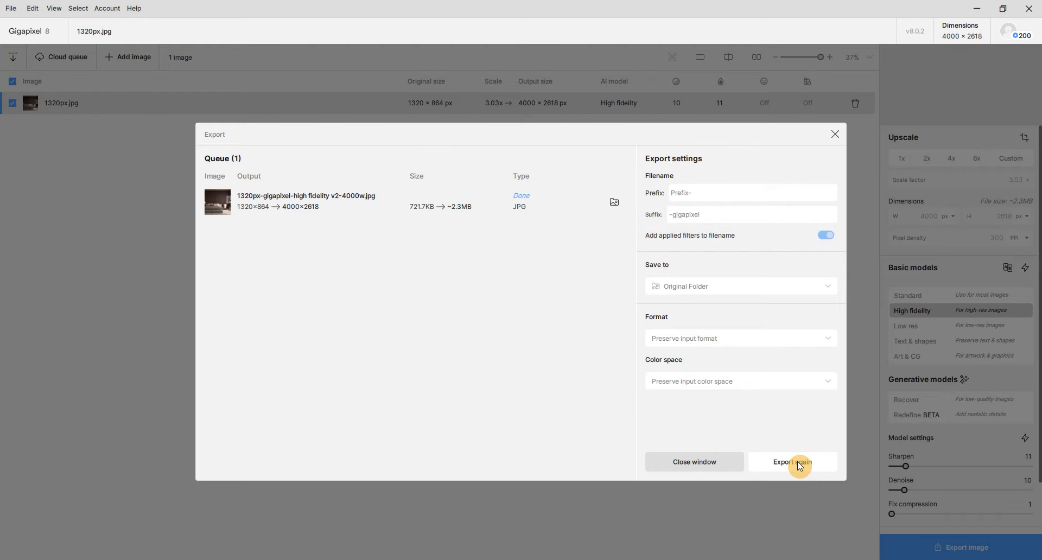
click(696, 461)
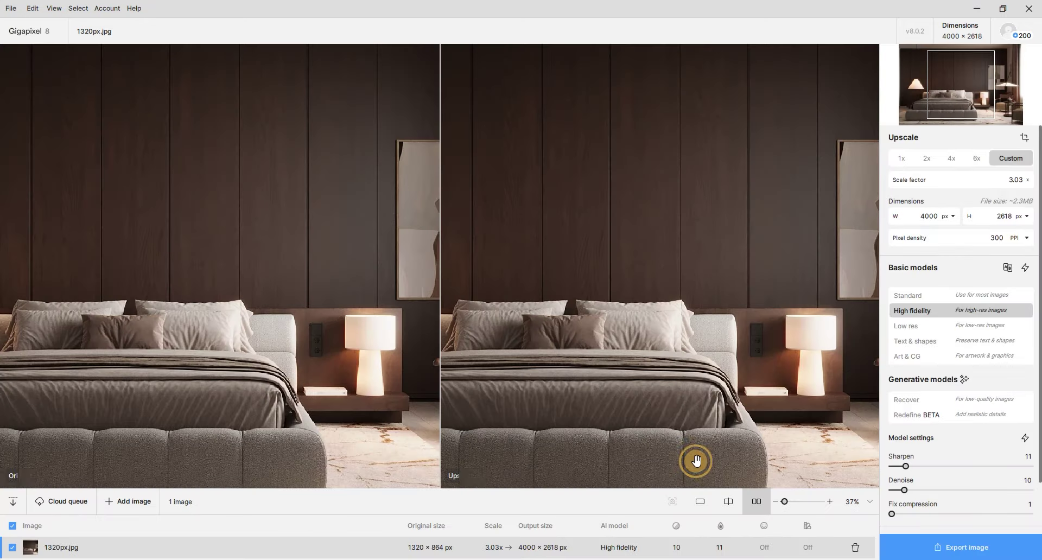